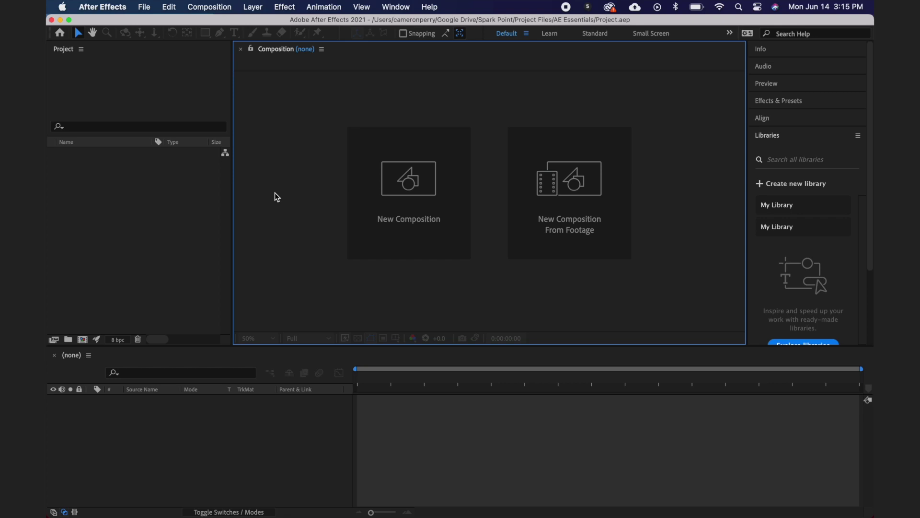
Step: Collapse the Libraries section and look briefly at Effects & Presets and Character
{"action": "left_click", "coordinate": [825, 141]}
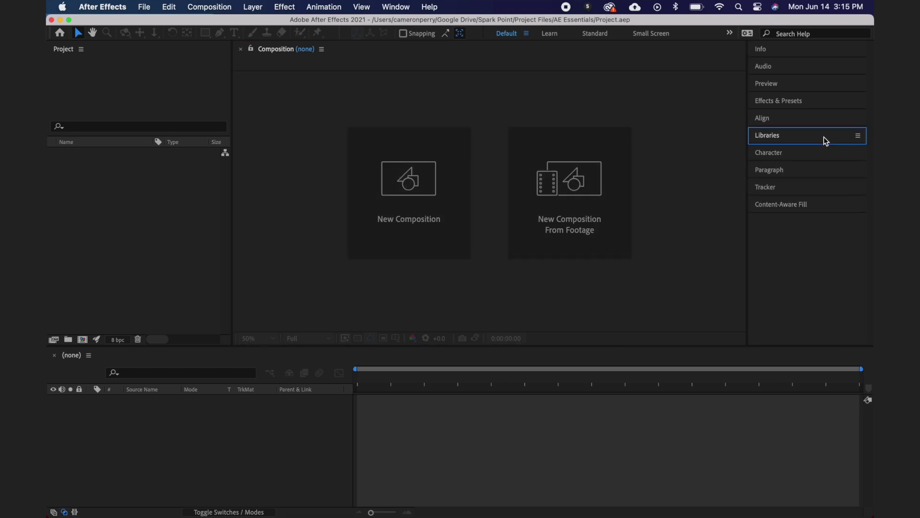
{"action": "left_click", "coordinate": [828, 106]}
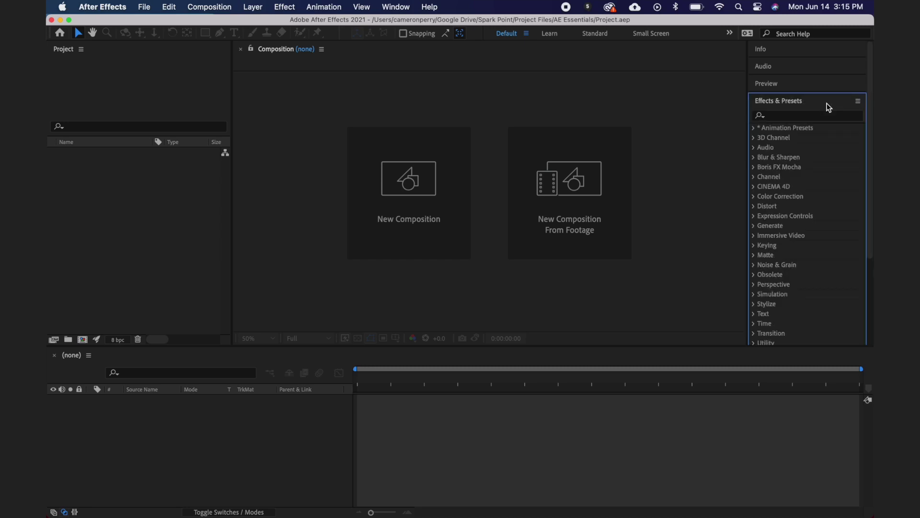
{"action": "left_click", "coordinate": [828, 105]}
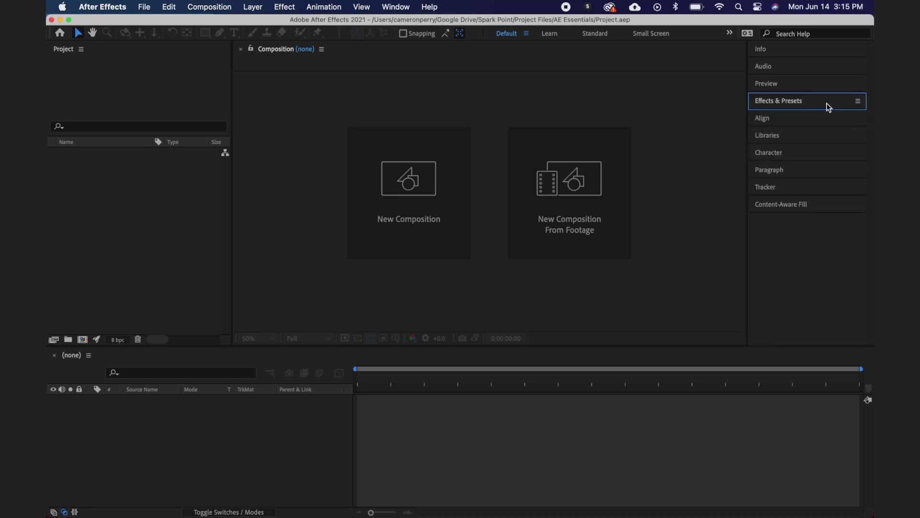
{"action": "left_click", "coordinate": [823, 154]}
{"action": "left_click", "coordinate": [823, 154]}
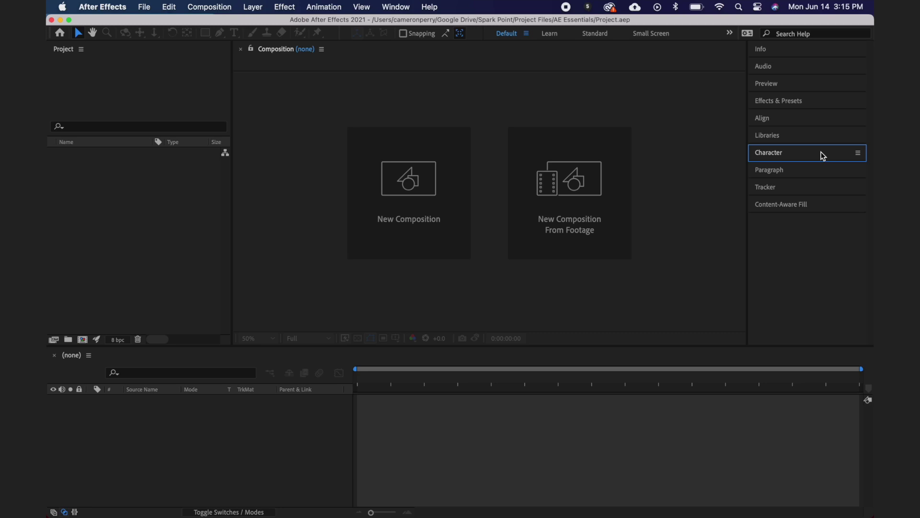
{"action": "left_click", "coordinate": [610, 356]}
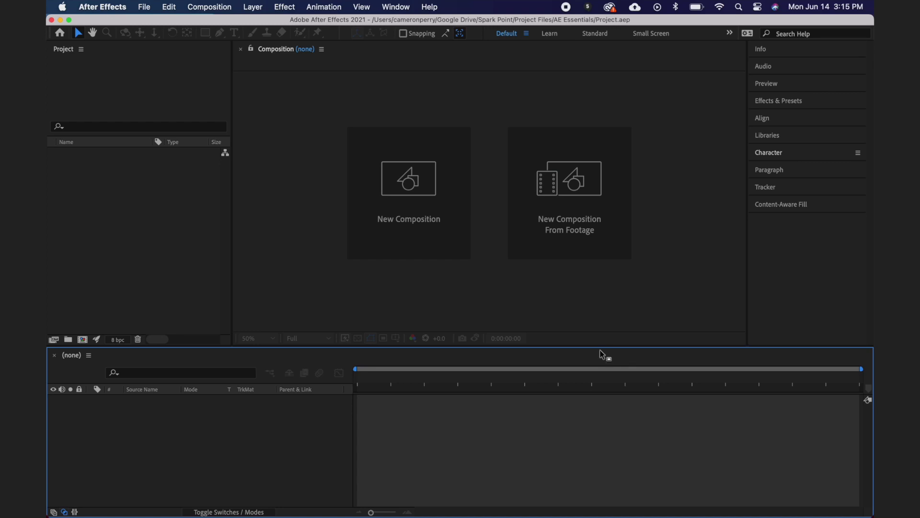
Step: Start a new composition named Comp with a frame size of 1920 by 1080 px
{"action": "left_click", "coordinate": [451, 243]}
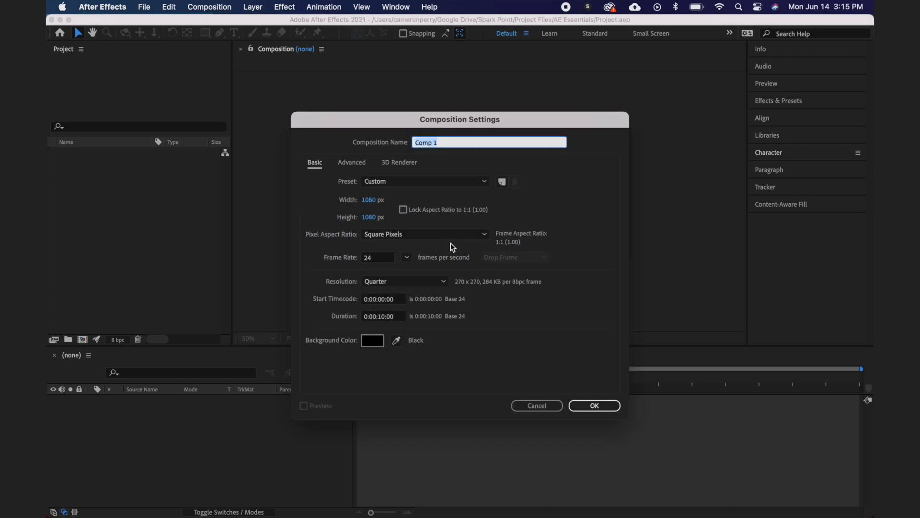
{"action": "type", "text": "Comp"}
{"action": "left_click", "coordinate": [369, 199]}
{"action": "type", "text": "1920"}
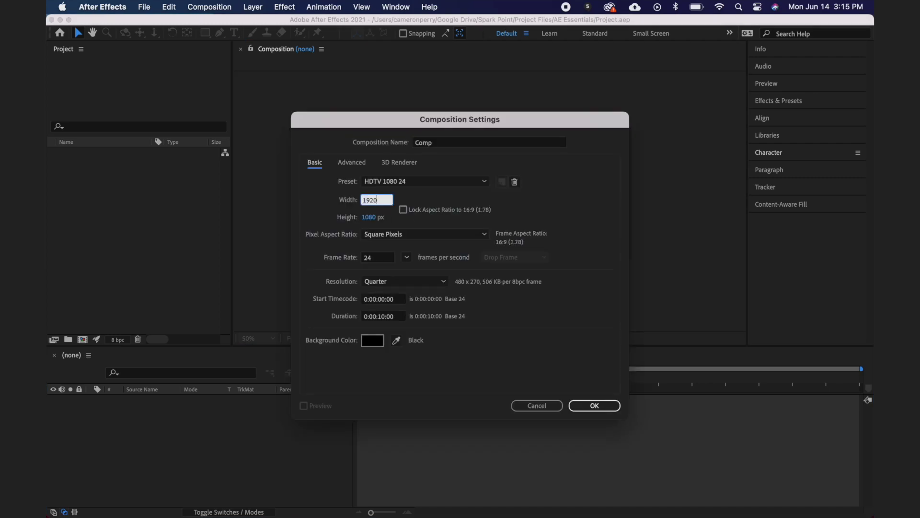
{"action": "key", "text": "Tab"}
{"action": "type", "text": "1080"}
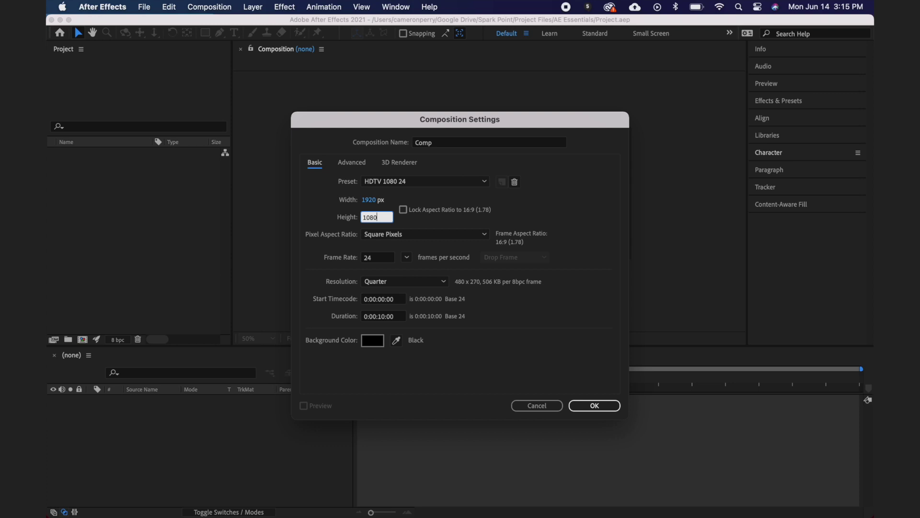
Step: Create the composition with a frame rate of 24 frames per second and a duration of 0:00:10:00
{"action": "left_click", "coordinate": [406, 258]}
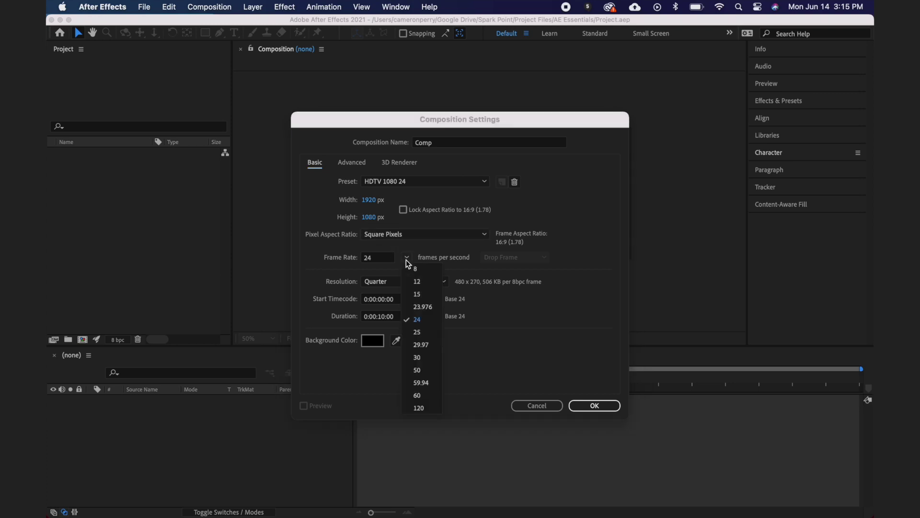
{"action": "left_click", "coordinate": [416, 317]}
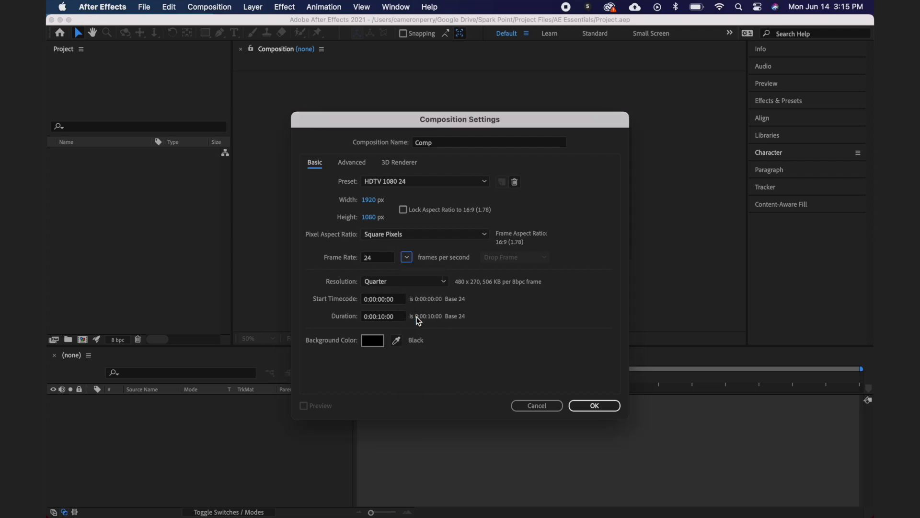
{"action": "left_click", "coordinate": [387, 317]}
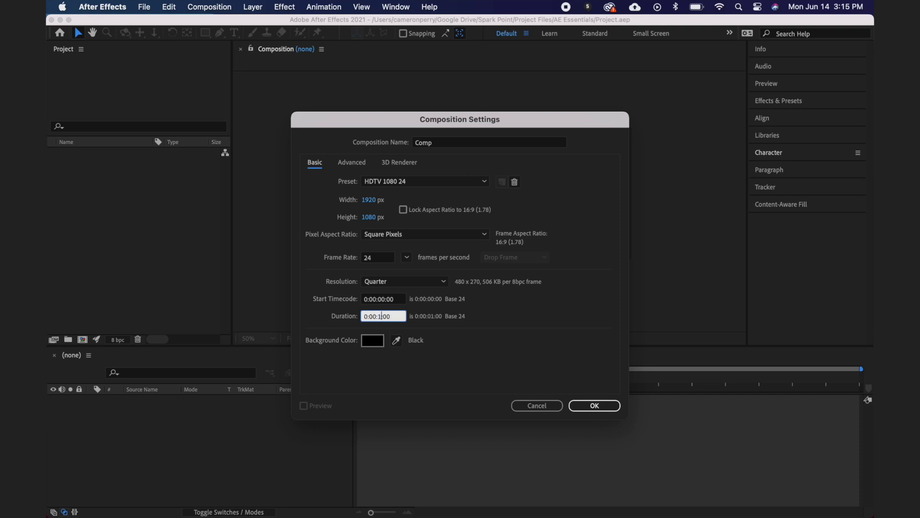
{"action": "left_click", "coordinate": [440, 352]}
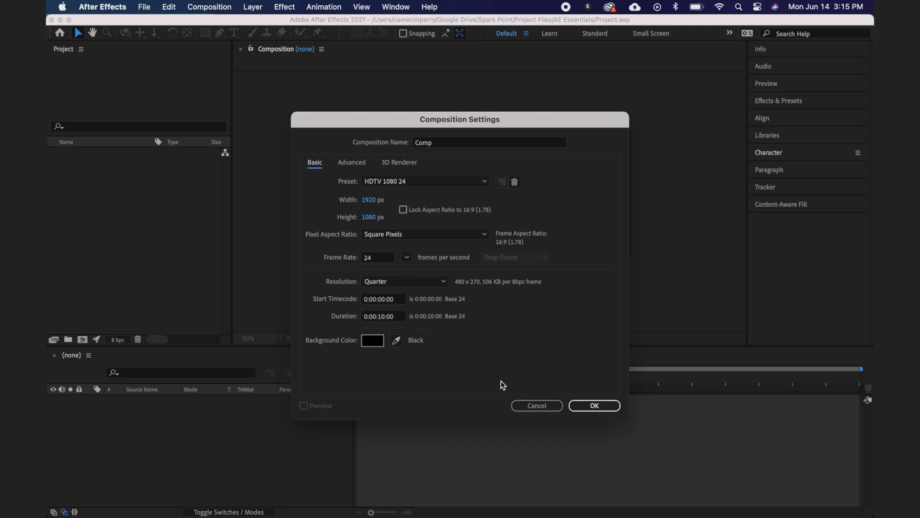
{"action": "left_click", "coordinate": [577, 406]}
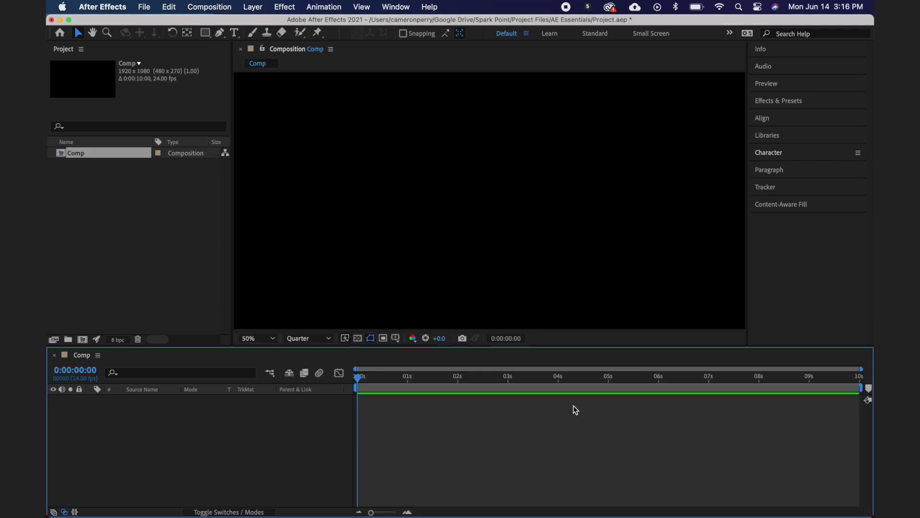
Step: Switch to Finder and import Assets_Background.png and Assets_Logo.png from the AE Essentials folder into the project
{"action": "mouse_move", "coordinate": [304, 516]}
{"action": "left_click", "coordinate": [86, 496]}
{"action": "left_click", "coordinate": [277, 176]}
{"action": "double_click", "coordinate": [393, 247]}
{"action": "double_click", "coordinate": [456, 155]}
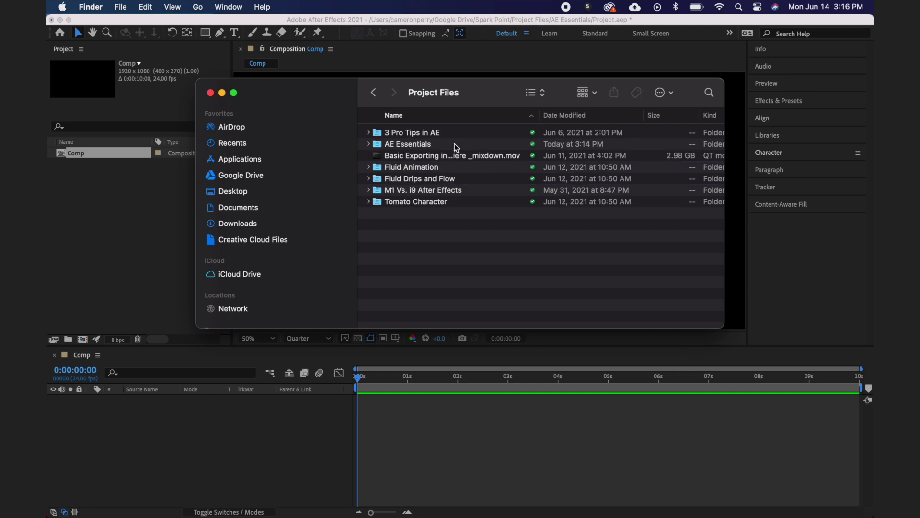
{"action": "double_click", "coordinate": [455, 146]}
{"action": "left_click", "coordinate": [437, 144]}
{"action": "left_click", "coordinate": [431, 136], "text": "shift"}
{"action": "left_click_drag", "start_coordinate": [432, 135], "coordinate": [154, 230]}
Step: Add Assets_Background.png to the composition so that it fills the frame
{"action": "left_click_drag", "start_coordinate": [125, 153], "coordinate": [470, 203]}
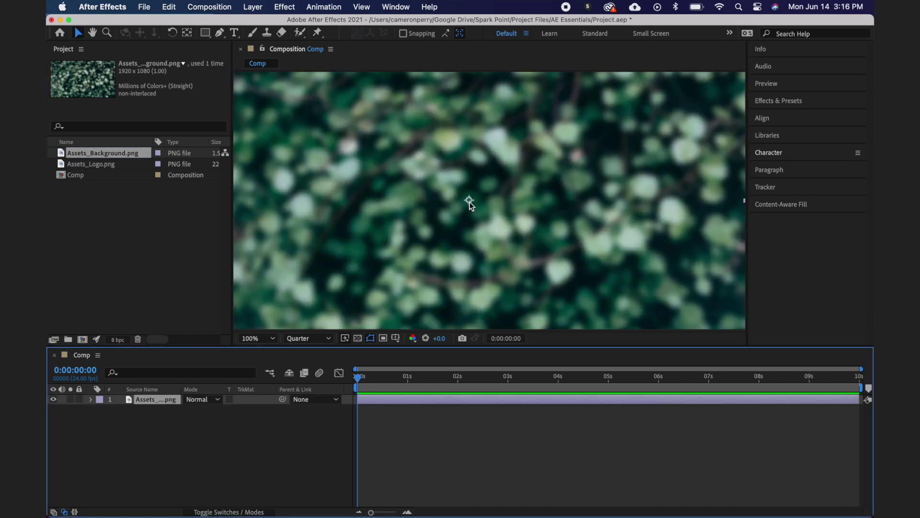
{"action": "key", "text": "comma"}
{"action": "key", "text": "comma"}
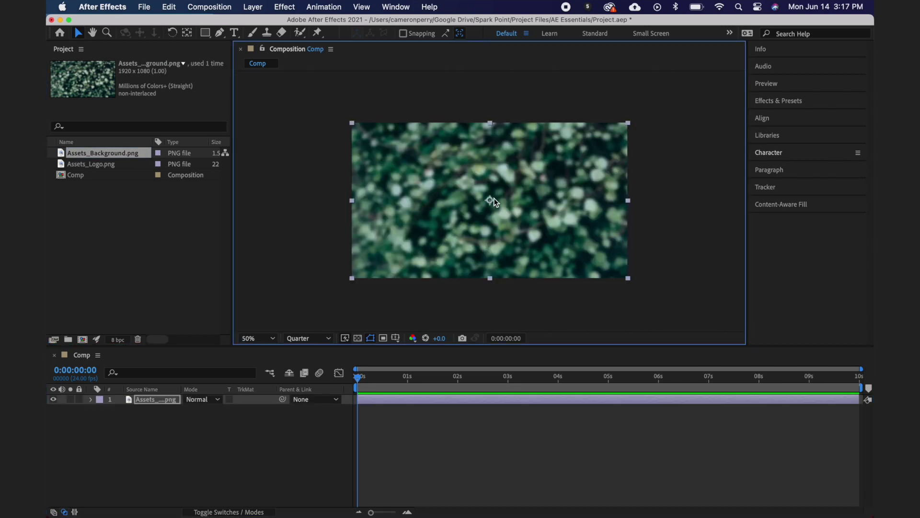
Step: Add Assets_Logo.png to the composition as a layer and place the background layer beneath it
{"action": "left_click", "coordinate": [127, 163]}
{"action": "left_click_drag", "start_coordinate": [126, 161], "coordinate": [369, 411]}
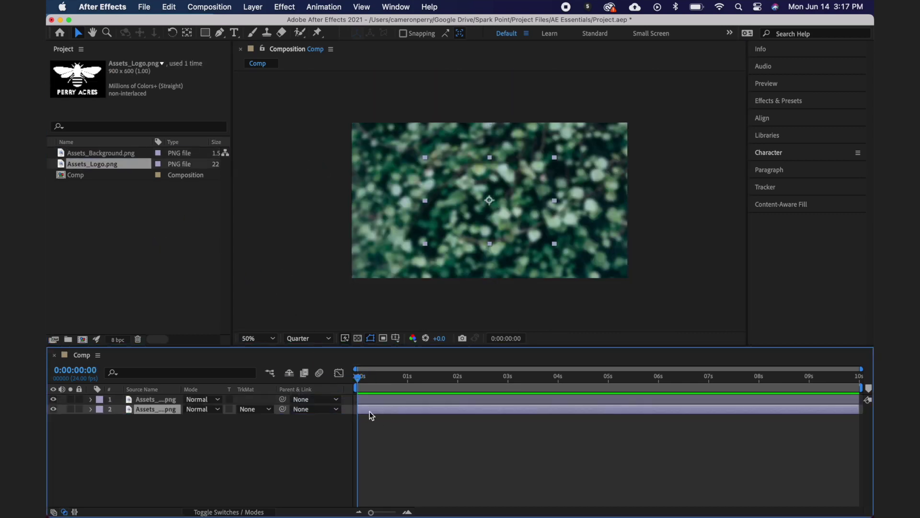
{"action": "left_click", "coordinate": [381, 398]}
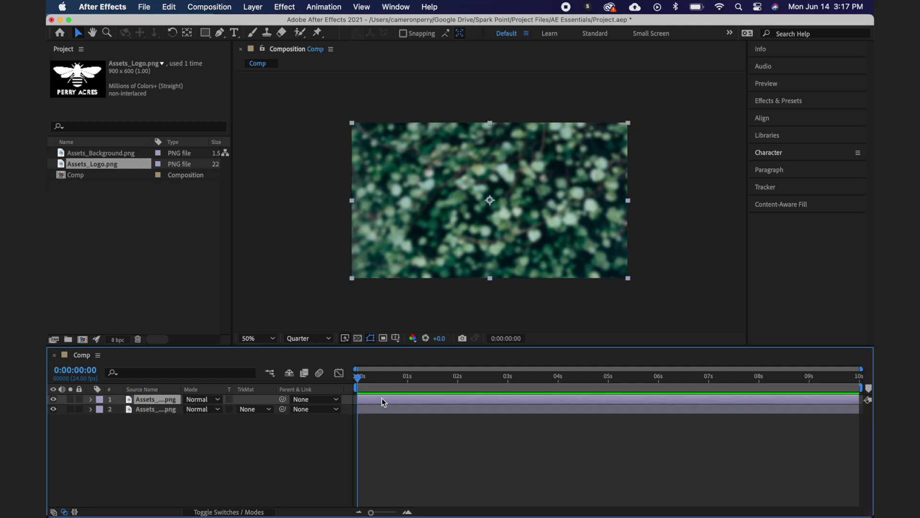
{"action": "left_click_drag", "start_coordinate": [163, 396], "coordinate": [162, 421]}
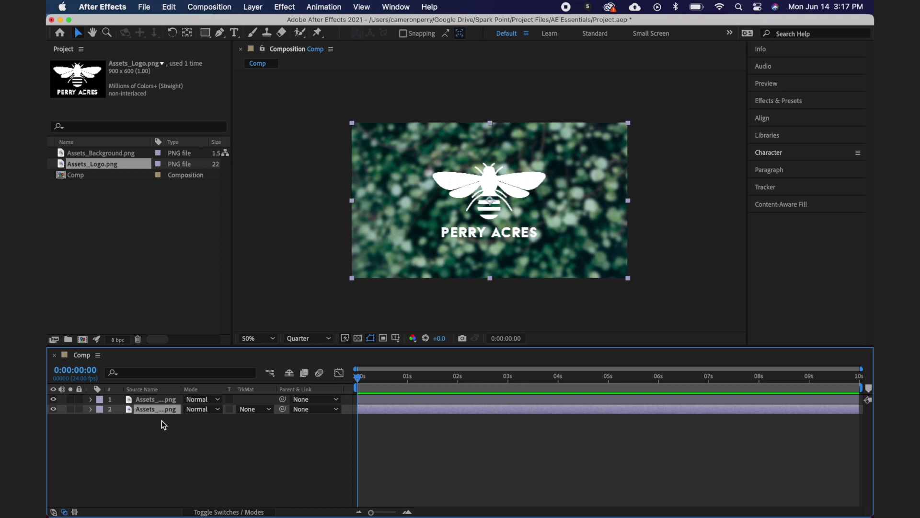
Step: Scale the logo down to 75% and enlarge the background slightly beyond the composition frame
{"action": "left_click", "coordinate": [375, 396]}
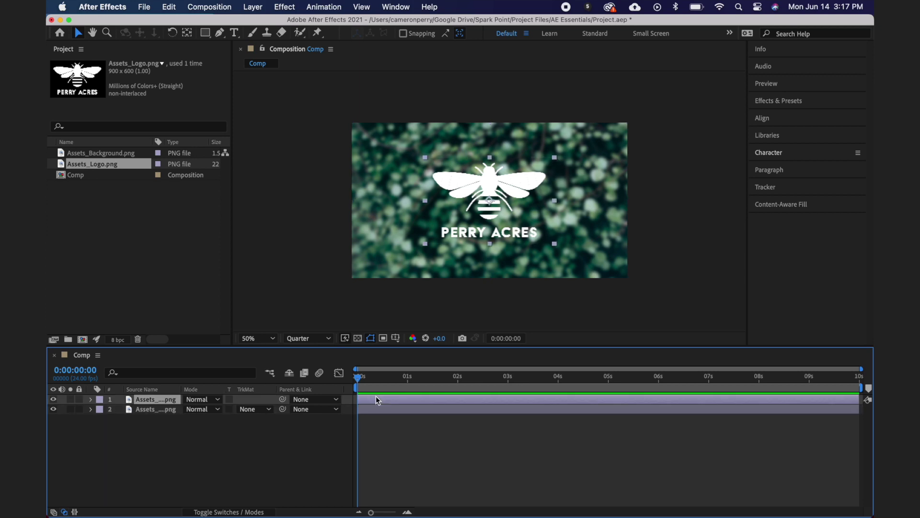
{"action": "left_click_drag", "start_coordinate": [554, 158], "coordinate": [539, 167]}
{"action": "left_click", "coordinate": [540, 166]}
{"action": "left_click_drag", "start_coordinate": [628, 124], "coordinate": [636, 122]}
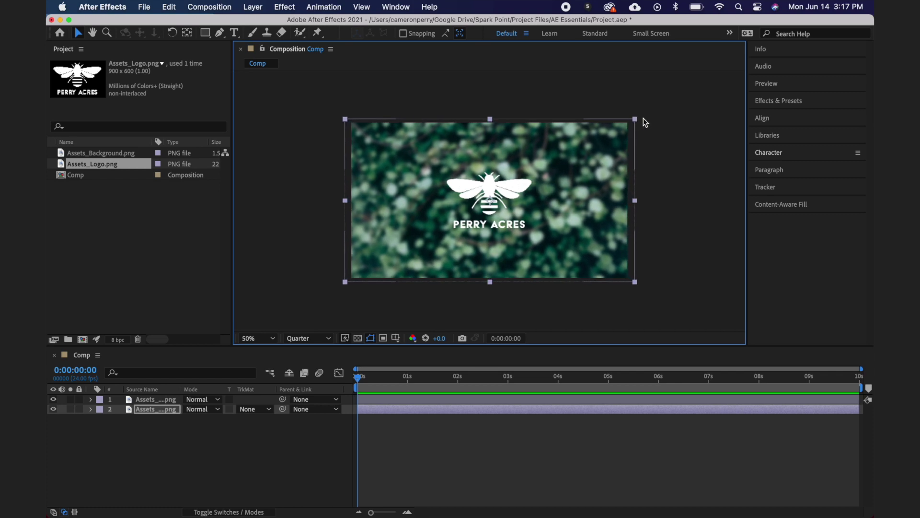
{"action": "left_click", "coordinate": [647, 119]}
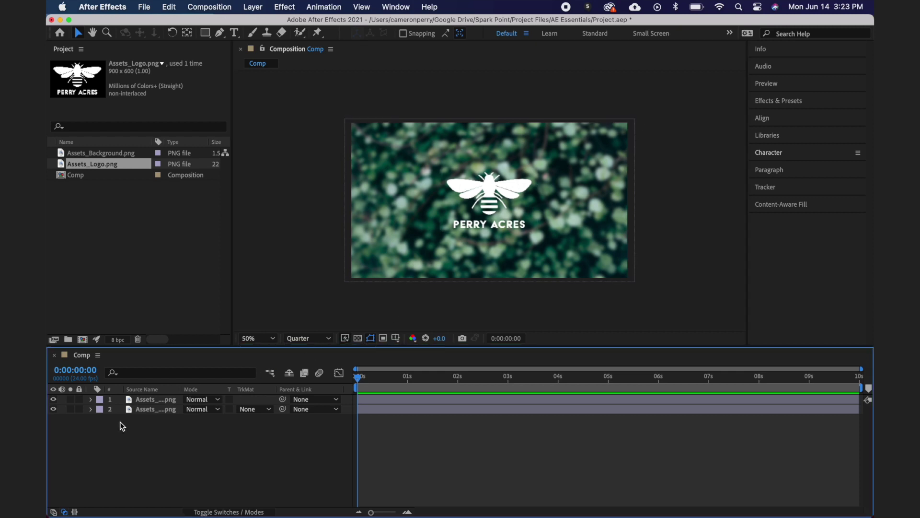
Step: Reveal the logo layer's Transform properties and add a Scale keyframe at 0:00:00:12
{"action": "left_click", "coordinate": [91, 400]}
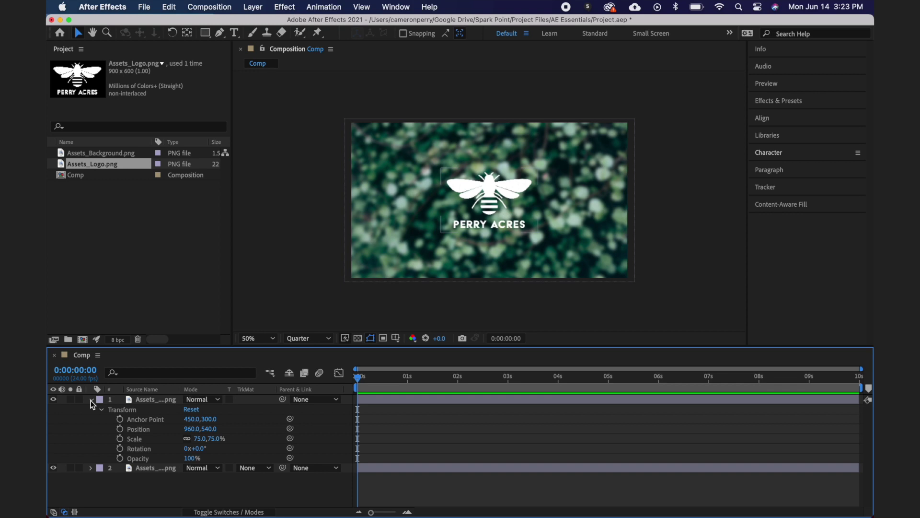
{"action": "left_click", "coordinate": [130, 439]}
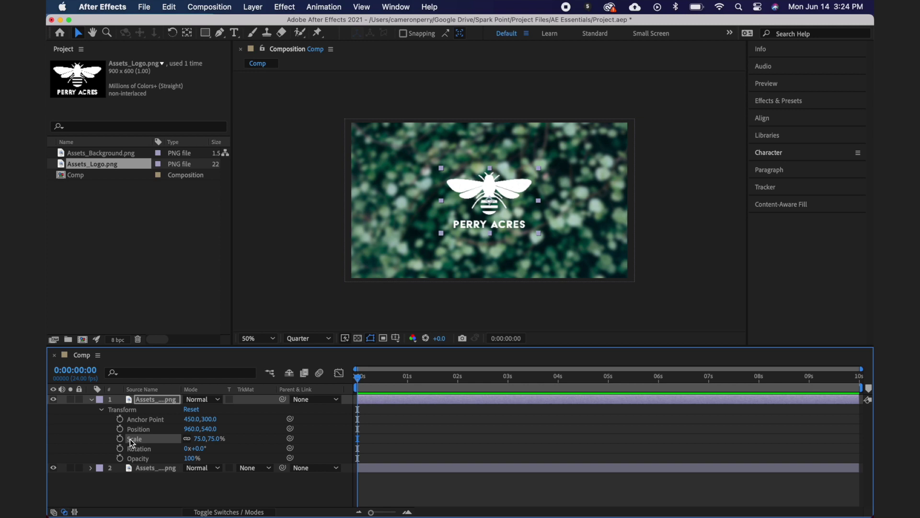
{"action": "left_click_drag", "start_coordinate": [360, 380], "coordinate": [384, 378]}
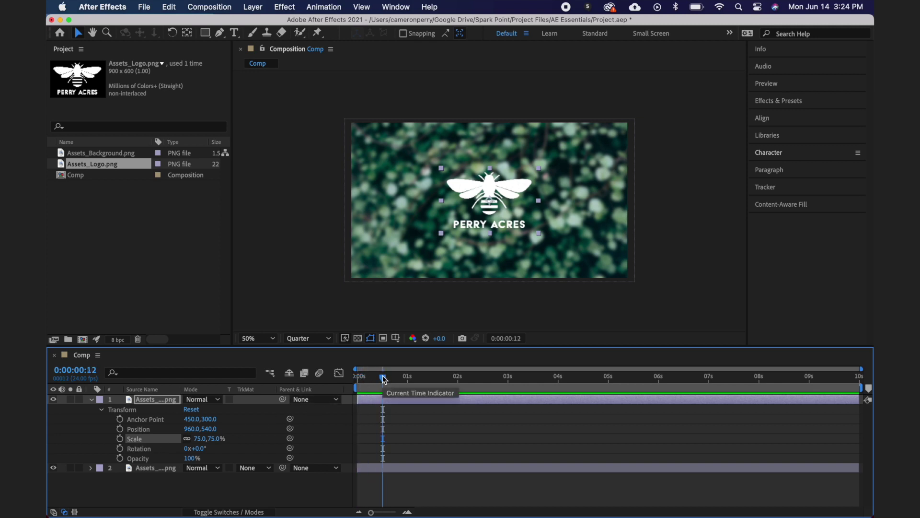
{"action": "left_click", "coordinate": [120, 438]}
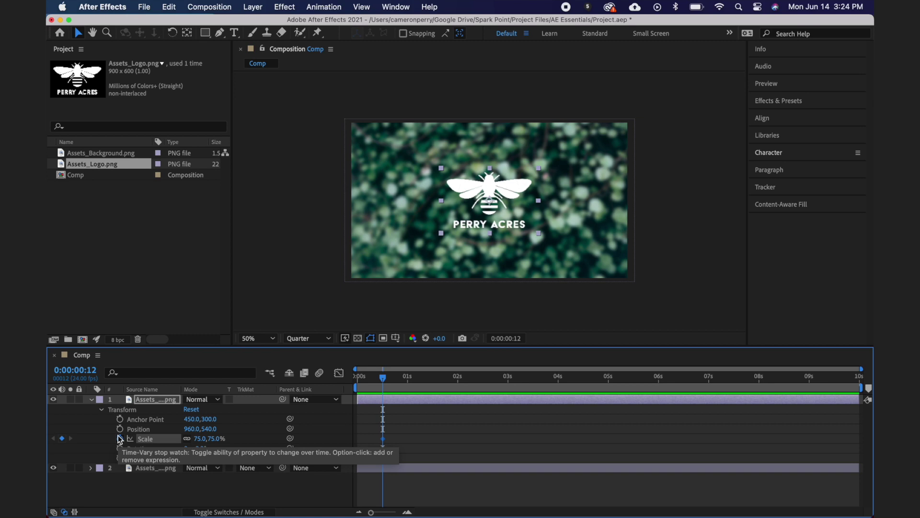
Step: Keyframe the logo's Scale at 0% at 0:00:00:00 and preview the pop-in animation
{"action": "left_click_drag", "start_coordinate": [382, 377], "coordinate": [348, 373]}
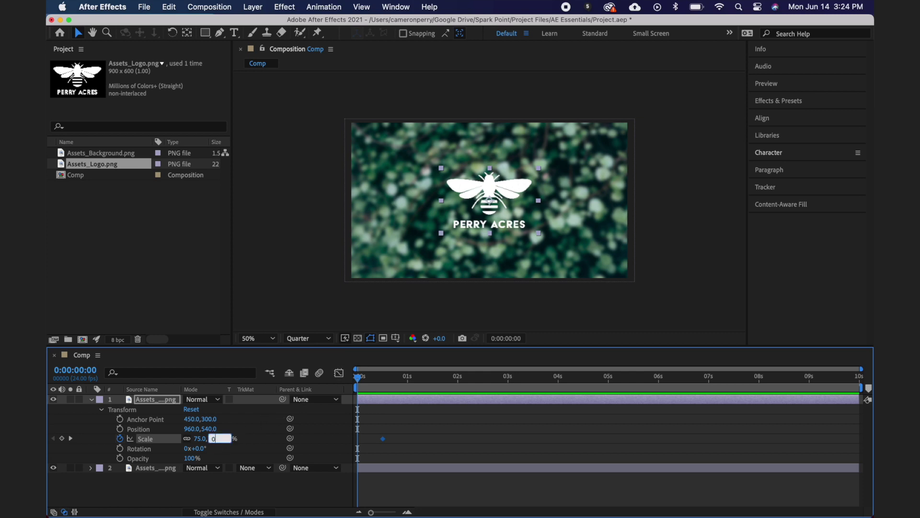
{"action": "type", "text": "0"}
{"action": "key", "text": "Return"}
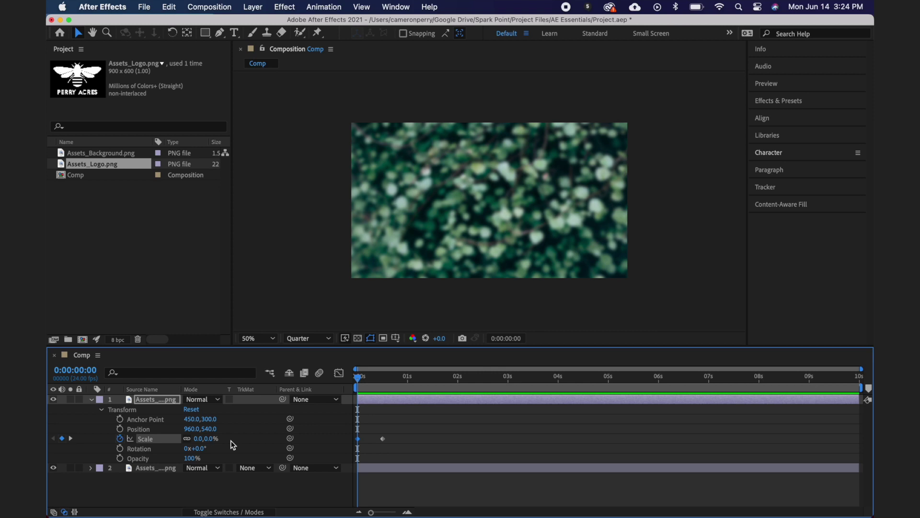
{"action": "key", "text": "space"}
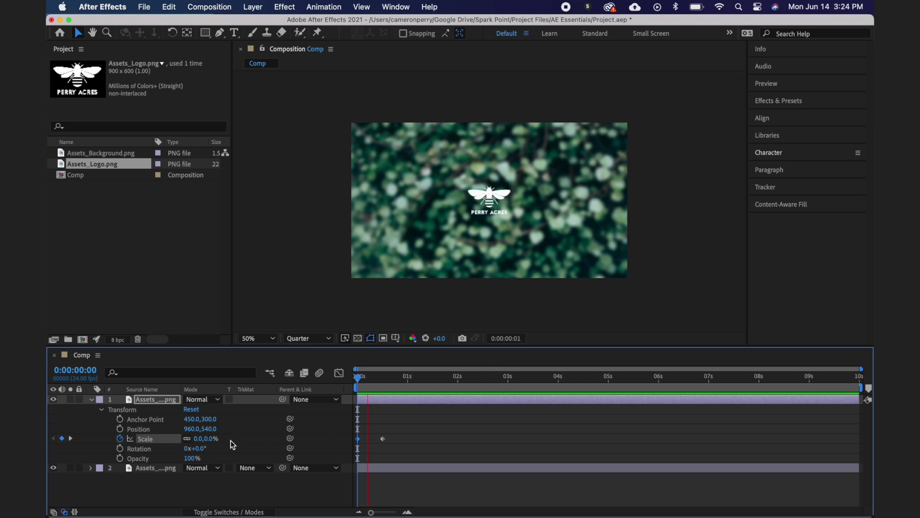
{"action": "key", "text": "space"}
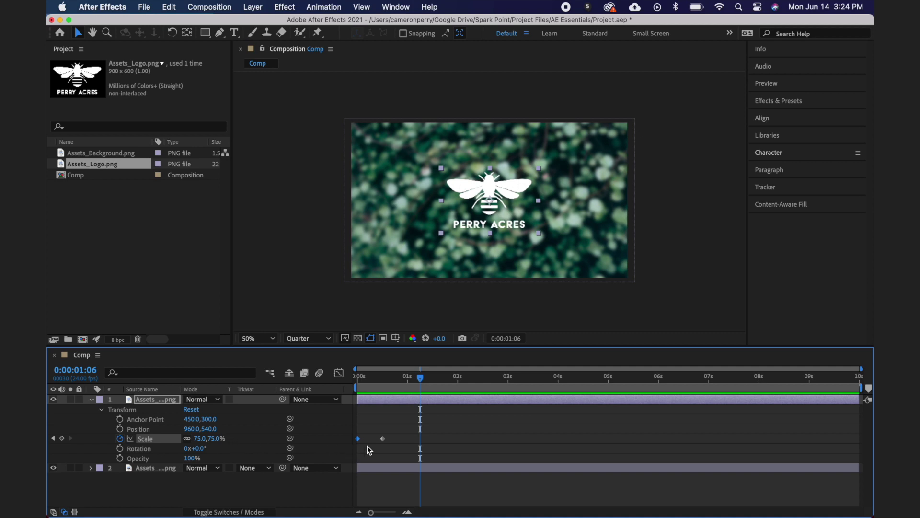
Step: Speed up the logo's entrance by moving its second Scale keyframe to about 0.3 seconds, and preview it from the start
{"action": "left_click_drag", "start_coordinate": [384, 441], "coordinate": [374, 442]}
{"action": "left_click_drag", "start_coordinate": [390, 379], "coordinate": [315, 381]}
{"action": "key", "text": "space"}
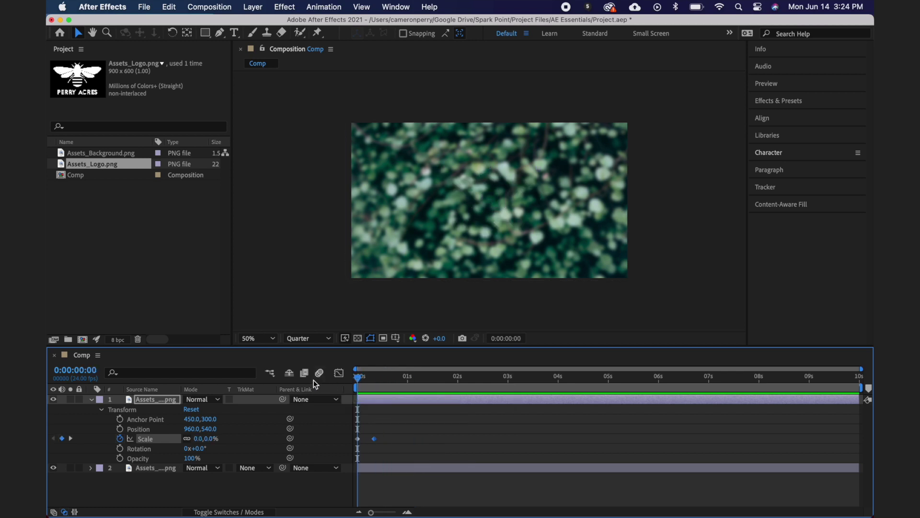
{"action": "key", "text": "space"}
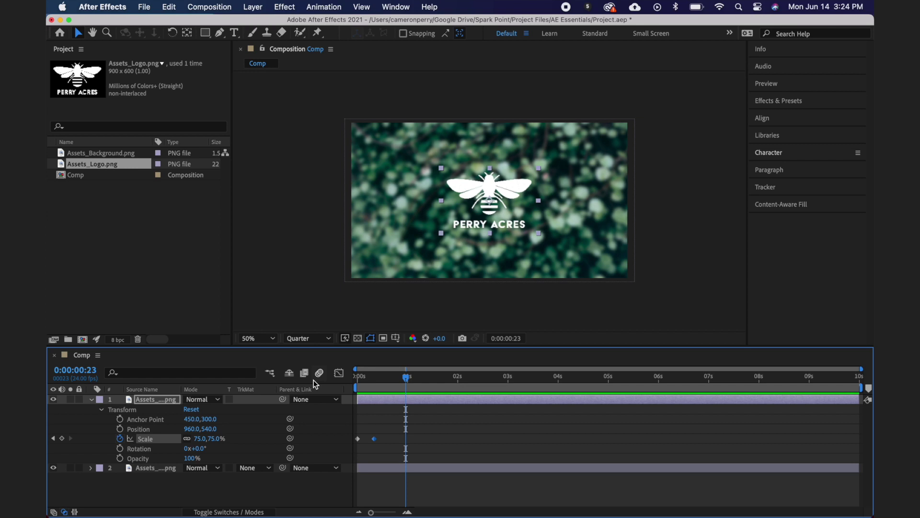
Step: Apply Easy Ease to both of the logo's Scale keyframes and preview the animation from the start
{"action": "left_click_drag", "start_coordinate": [396, 424], "coordinate": [350, 452]}
{"action": "key", "text": "F9"}
{"action": "left_click_drag", "start_coordinate": [397, 384], "coordinate": [307, 383]}
{"action": "key", "text": "space"}
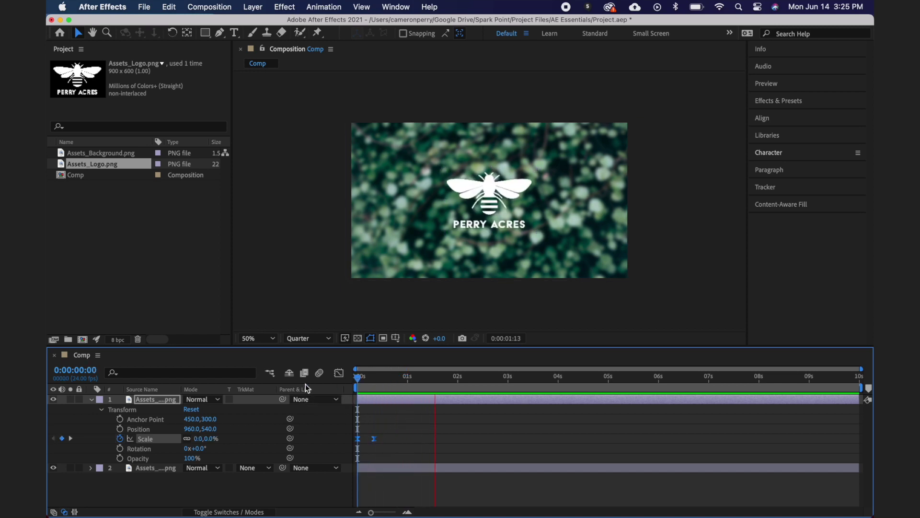
{"action": "key", "text": "space"}
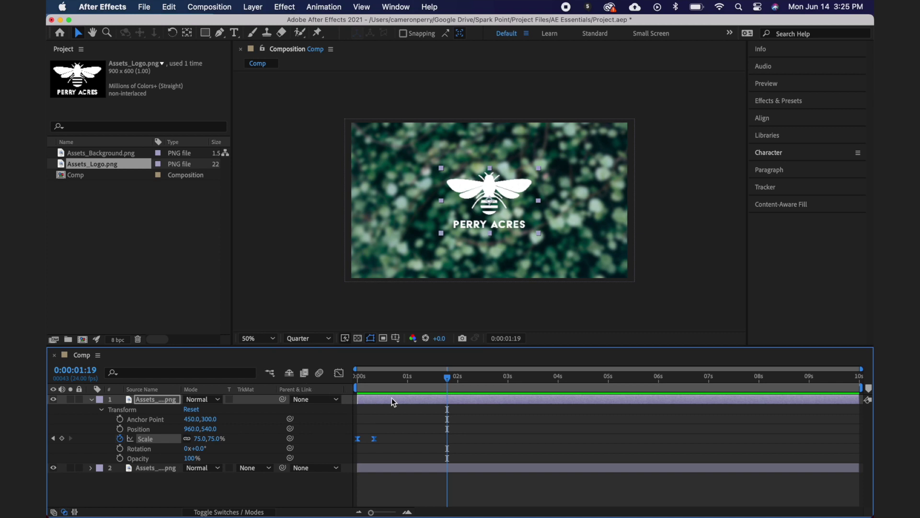
Step: Keyframe the logo's Opacity at 100% at 0:00:03:00 and at 0% at 0:00:03:10 for a fade-out
{"action": "left_click_drag", "start_coordinate": [450, 381], "coordinate": [513, 381]}
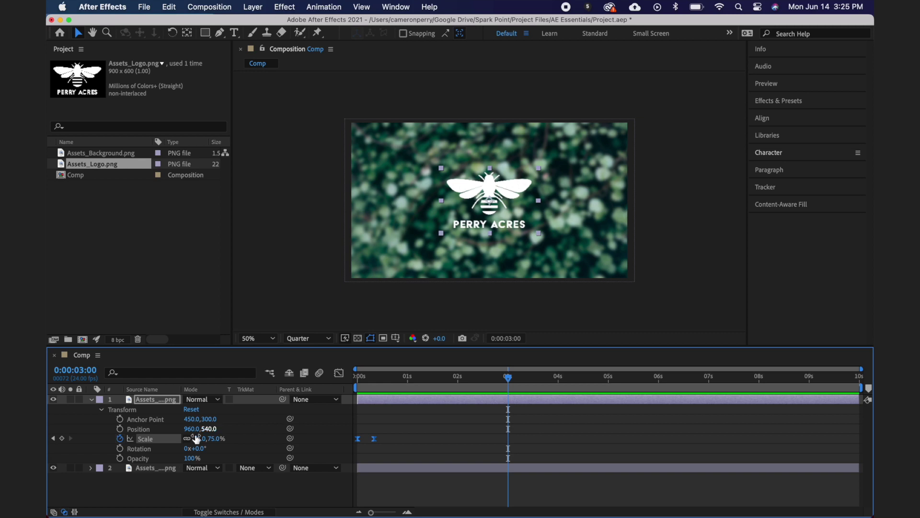
{"action": "left_click", "coordinate": [120, 458]}
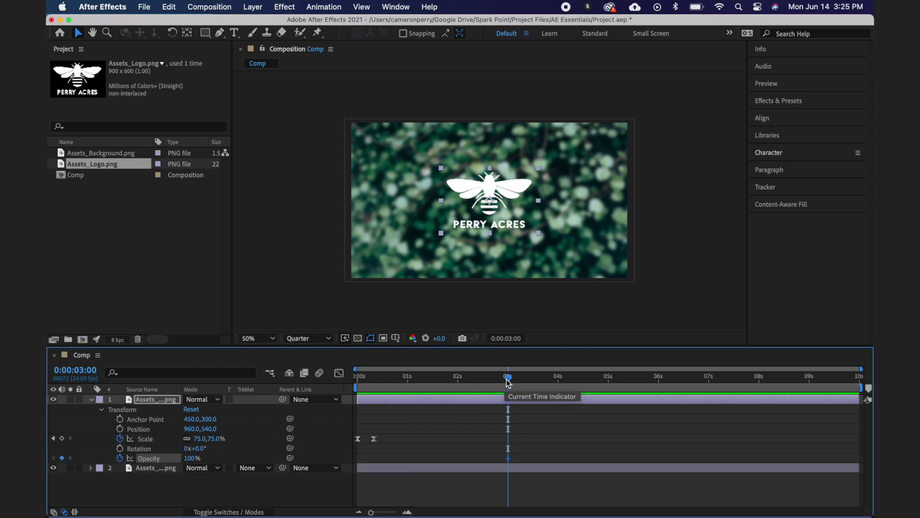
{"action": "left_click_drag", "start_coordinate": [508, 378], "coordinate": [529, 382]}
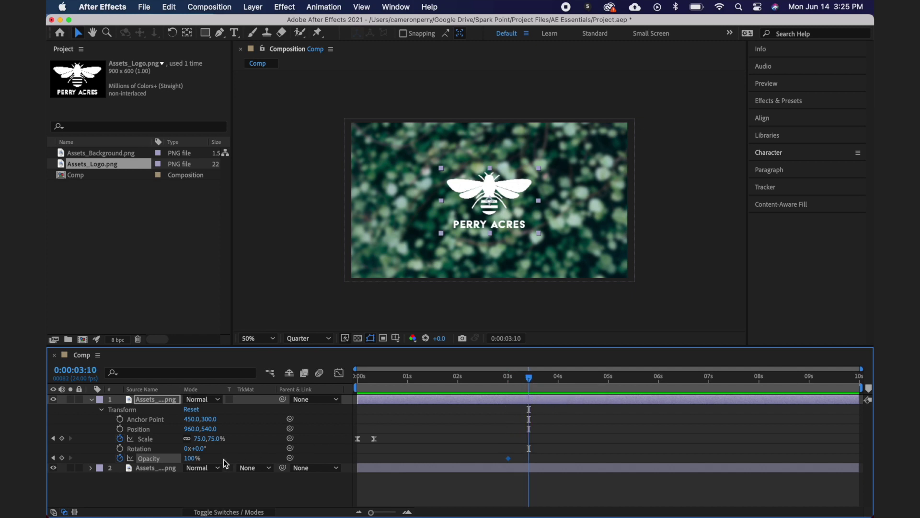
{"action": "left_click", "coordinate": [194, 459]}
{"action": "type", "text": "0"}
{"action": "key", "text": "Return"}
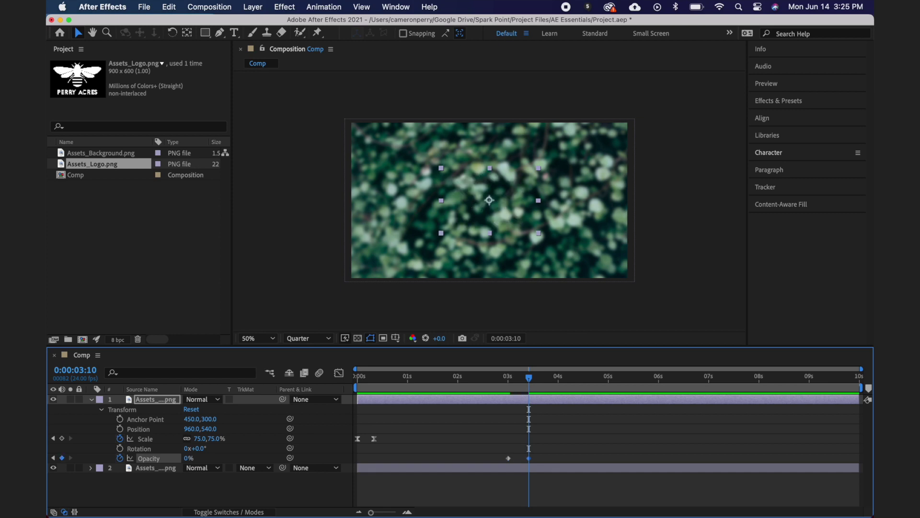
Step: Preview the logo's fade-out, starting playback from 0:00:02:13
{"action": "left_click", "coordinate": [485, 381]}
{"action": "key", "text": "space"}
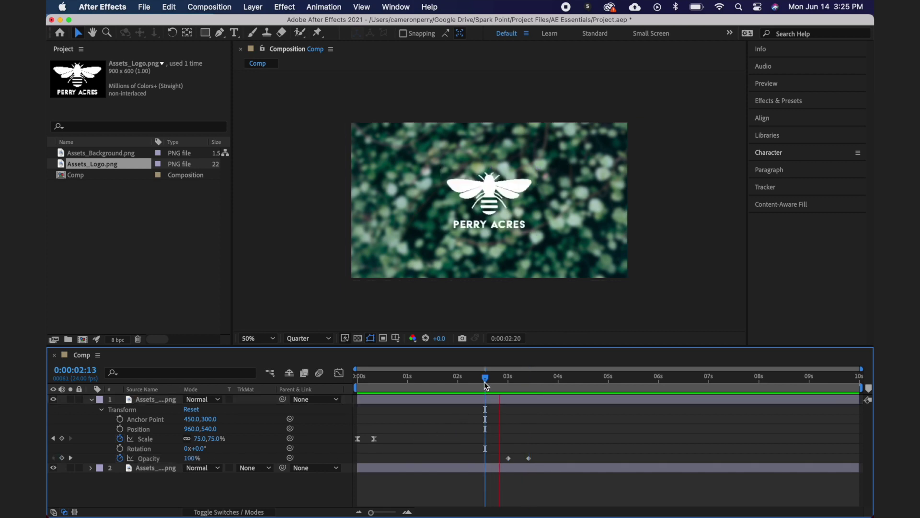
{"action": "key", "text": "space"}
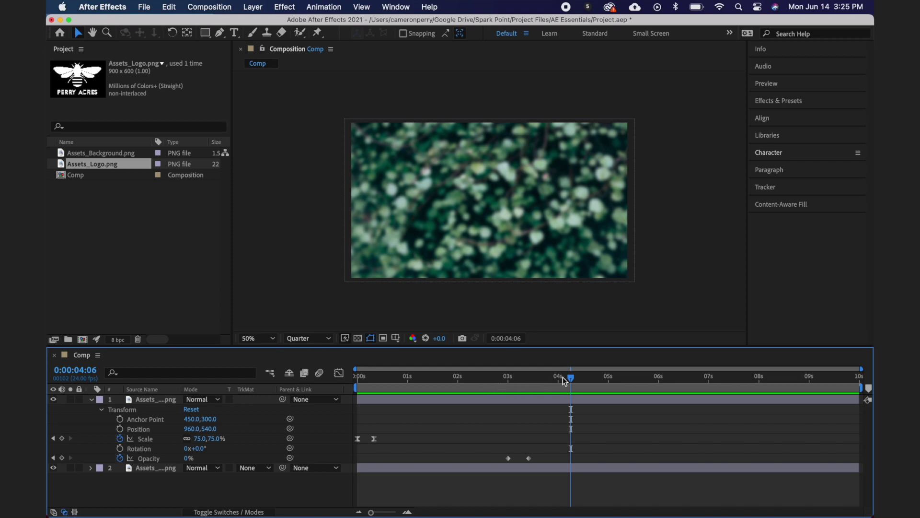
Step: Try moving the logo freehand in the composition to about 928, 484 at 0:00:01:20, and undo the move
{"action": "left_click_drag", "start_coordinate": [571, 378], "coordinate": [449, 381]}
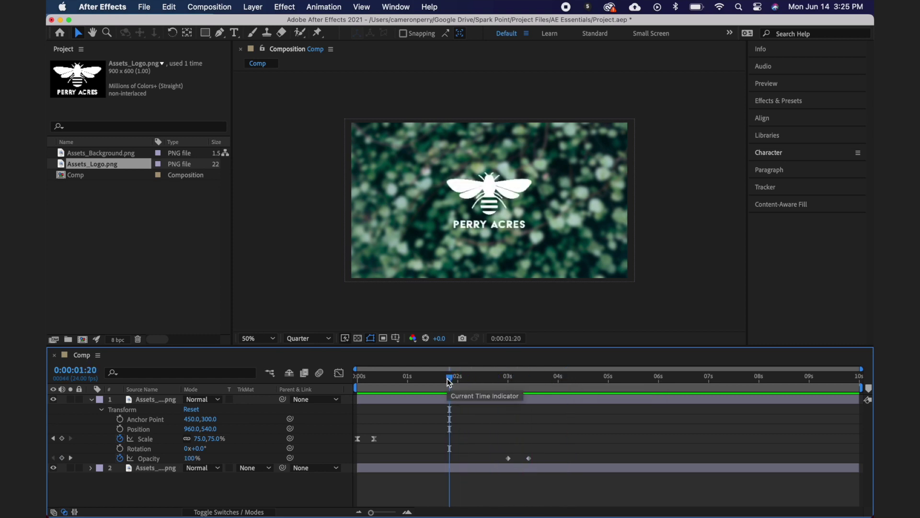
{"action": "left_click", "coordinate": [173, 430]}
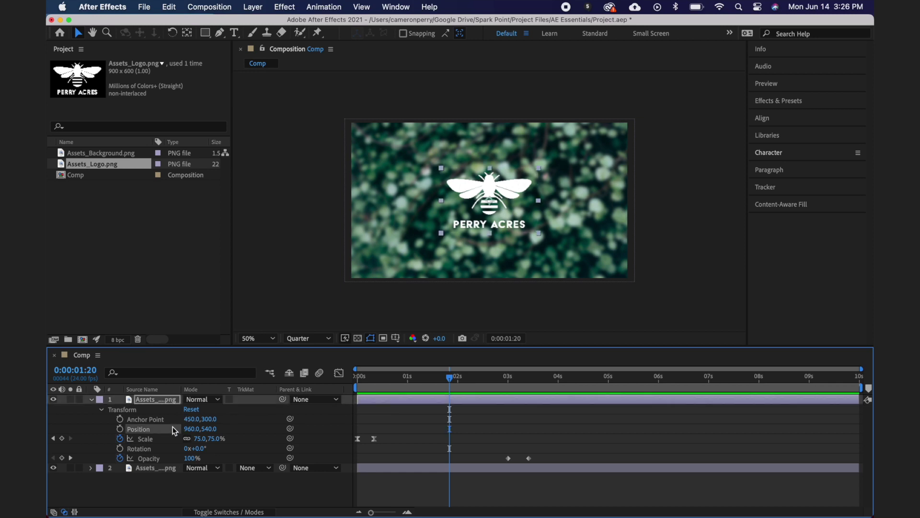
{"action": "mouse_move", "coordinate": [479, 217]}
{"action": "left_mouse_down"}
{"action": "mouse_move", "coordinate": [416, 207]}
{"action": "mouse_move", "coordinate": [501, 202]}
{"action": "mouse_move", "coordinate": [479, 209]}
{"action": "left_mouse_up"}
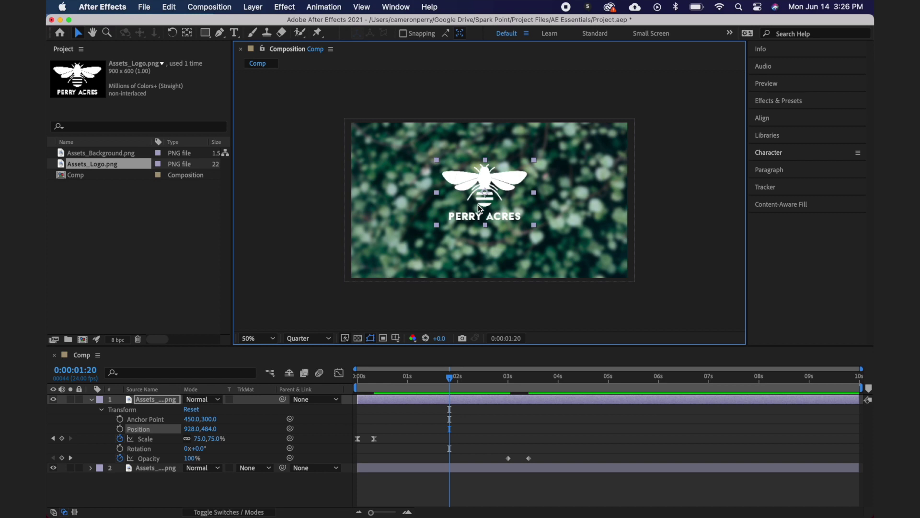
{"action": "key", "text": "super+z"}
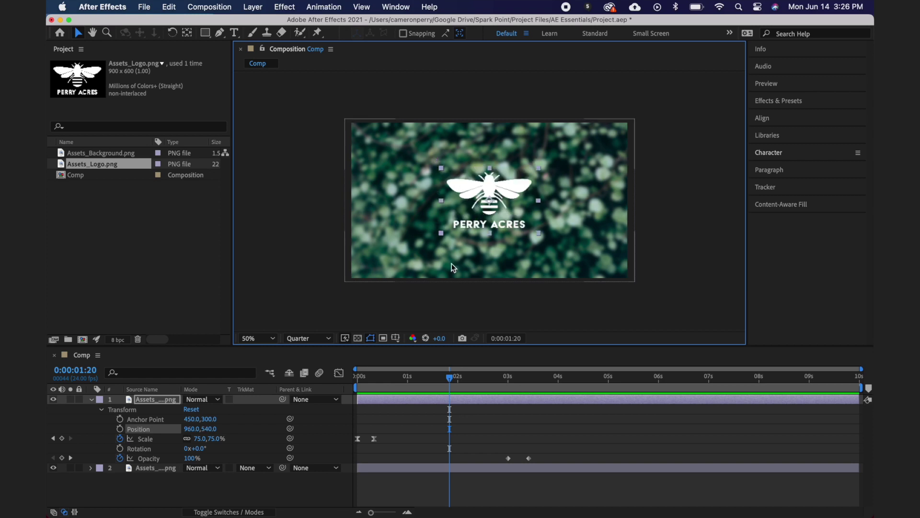
Step: Try a Position animation on the logo, from a keyframe at 0:00:01:00 to about 1276, 540 at 0:00:01:11
{"action": "left_click", "coordinate": [410, 379]}
{"action": "left_click_drag", "start_coordinate": [410, 379], "coordinate": [408, 379]}
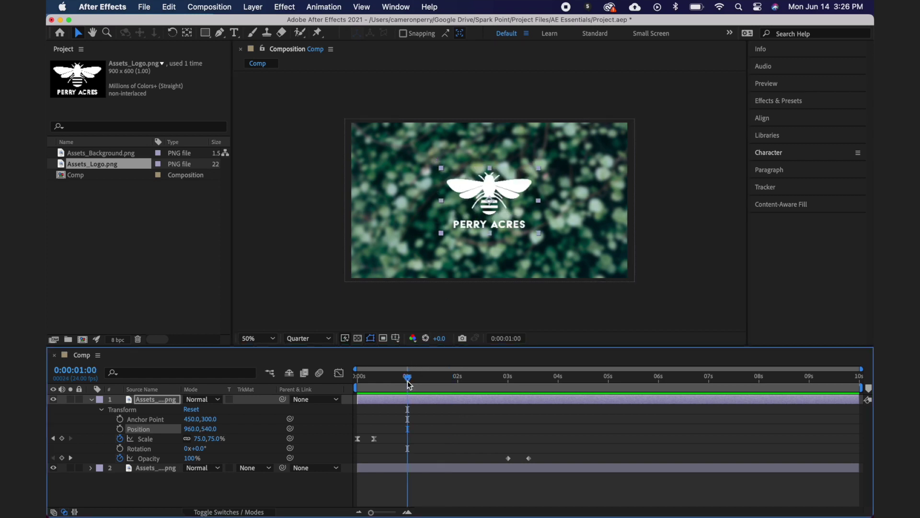
{"action": "left_click", "coordinate": [120, 429]}
{"action": "left_click_drag", "start_coordinate": [407, 379], "coordinate": [430, 378]}
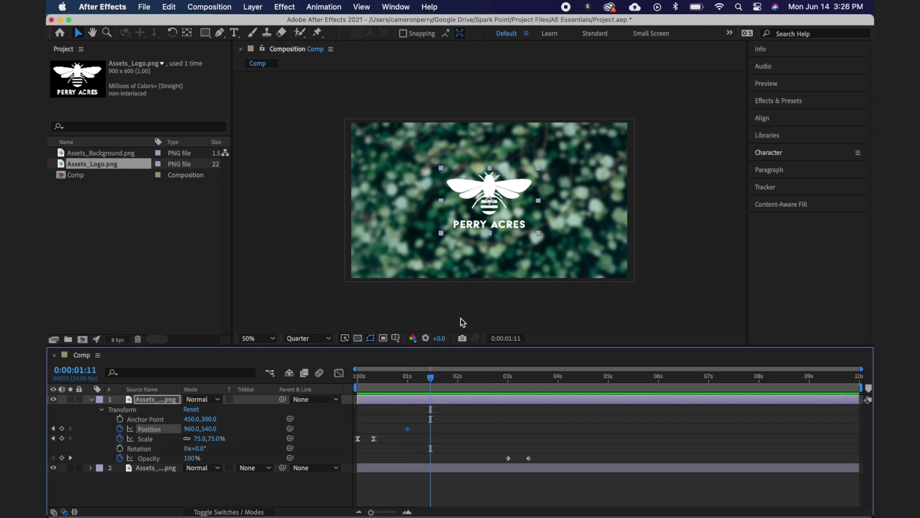
{"action": "left_click_drag", "start_coordinate": [479, 191], "coordinate": [525, 192]}
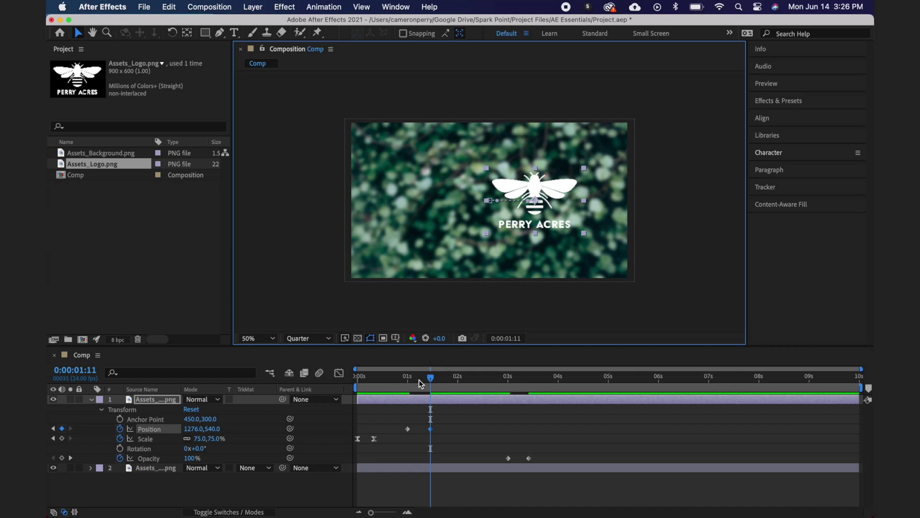
{"action": "left_click_drag", "start_coordinate": [420, 383], "coordinate": [404, 382]}
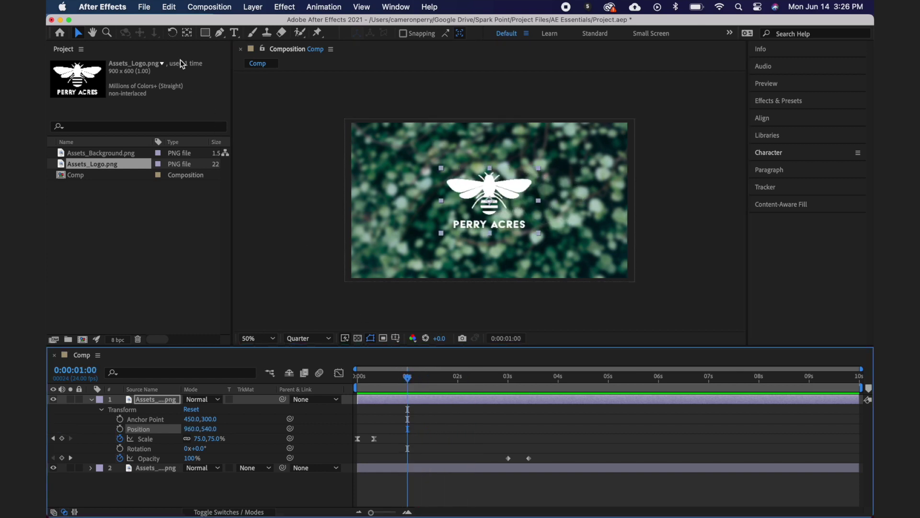
Step: Try rotating the logo freehand by about -5° with the Rotation tool, undo it, and return to the Selection tool
{"action": "left_click", "coordinate": [172, 32]}
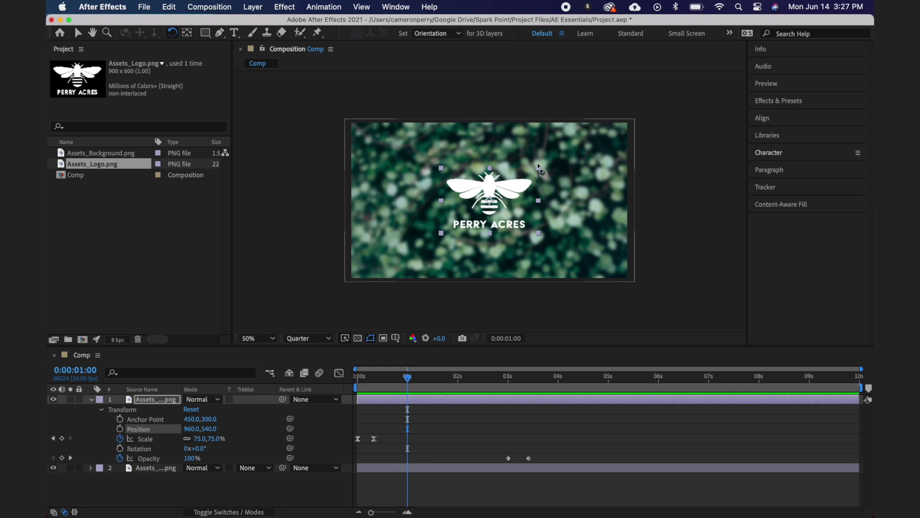
{"action": "mouse_move", "coordinate": [538, 166]}
{"action": "left_mouse_down"}
{"action": "mouse_move", "coordinate": [494, 147]}
{"action": "mouse_move", "coordinate": [479, 155]}
{"action": "mouse_move", "coordinate": [531, 166]}
{"action": "left_mouse_up"}
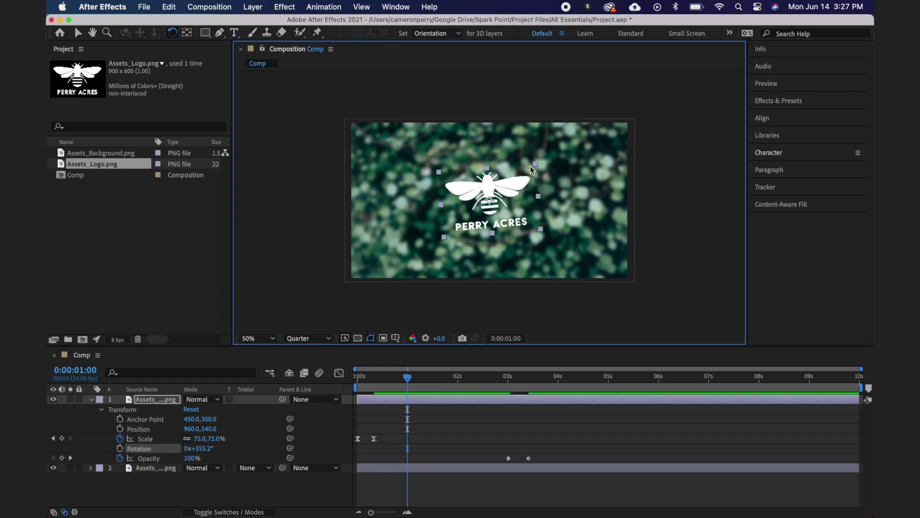
{"action": "key", "text": "super+z"}
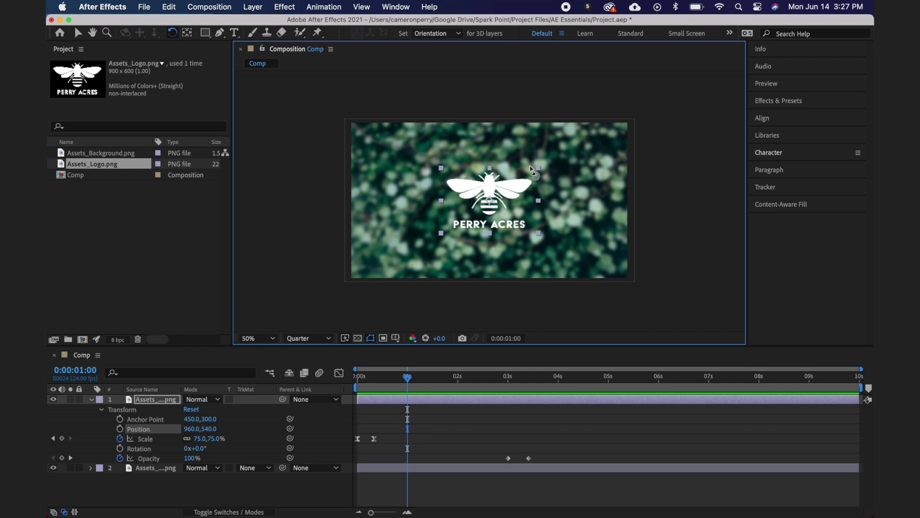
{"action": "left_click", "coordinate": [329, 116]}
{"action": "key", "text": "v"}
Step: Send the composition to the Adobe Media Encoder queue for export
{"action": "left_click", "coordinate": [144, 7]}
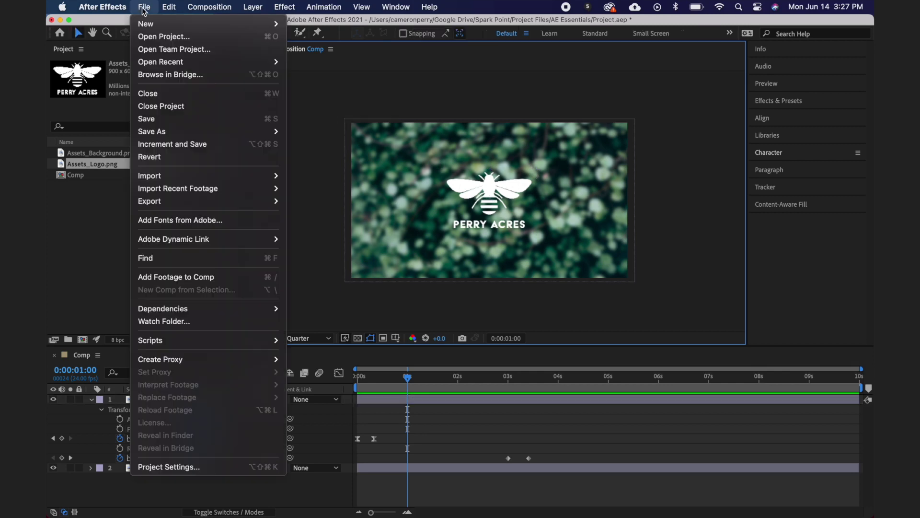
{"action": "mouse_move", "coordinate": [244, 202]}
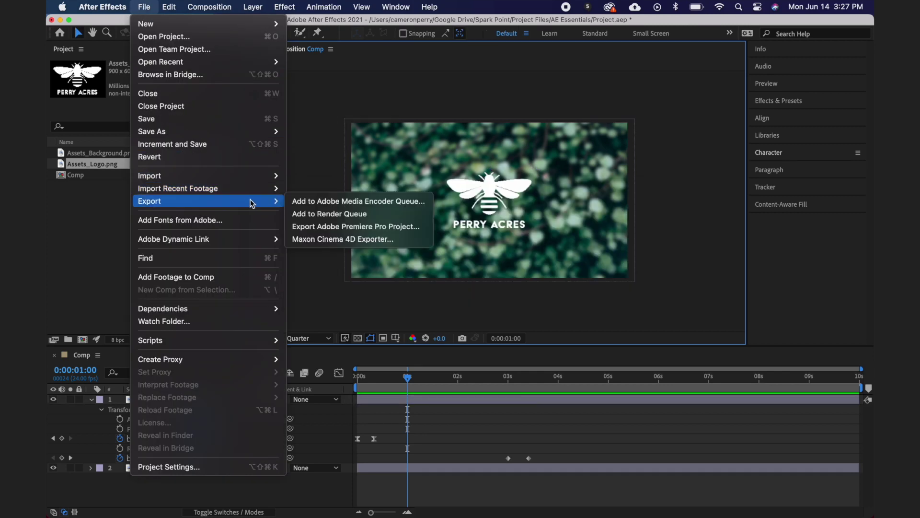
{"action": "left_click", "coordinate": [298, 202]}
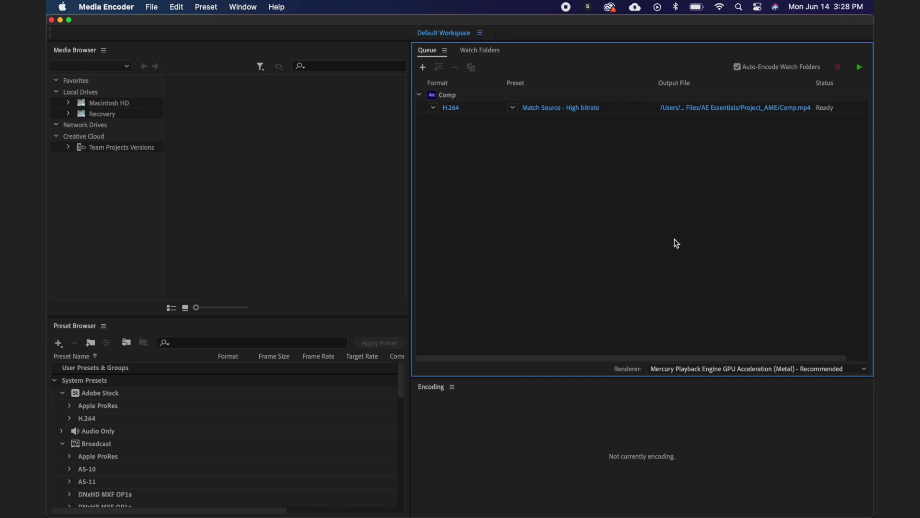
Step: Confirm the queued composition's H.264 export settings with the Match Source - High bitrate preset
{"action": "left_click", "coordinate": [570, 109]}
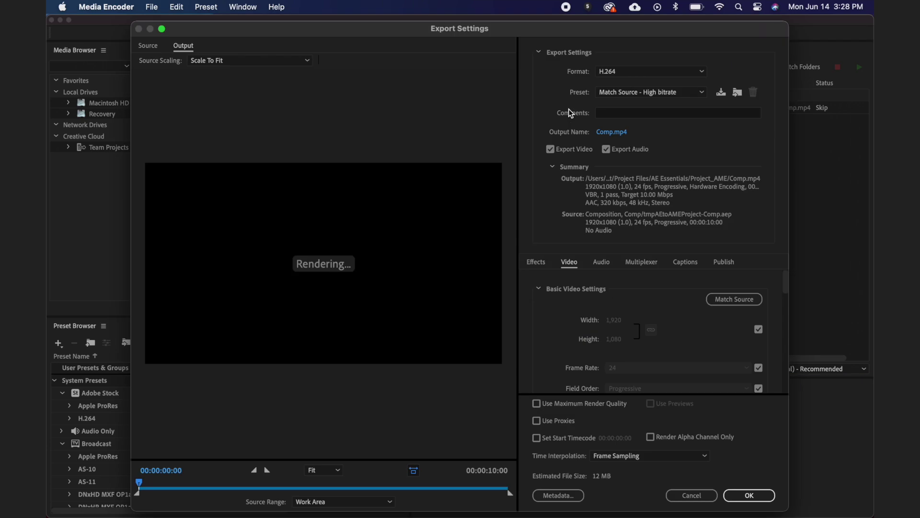
{"action": "left_click", "coordinate": [617, 91]}
{"action": "left_click", "coordinate": [625, 105]}
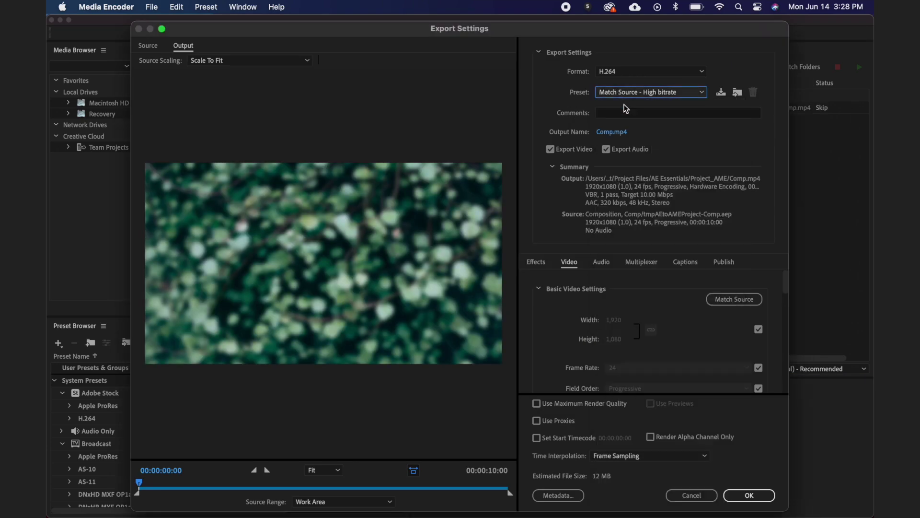
{"action": "left_click", "coordinate": [760, 494]}
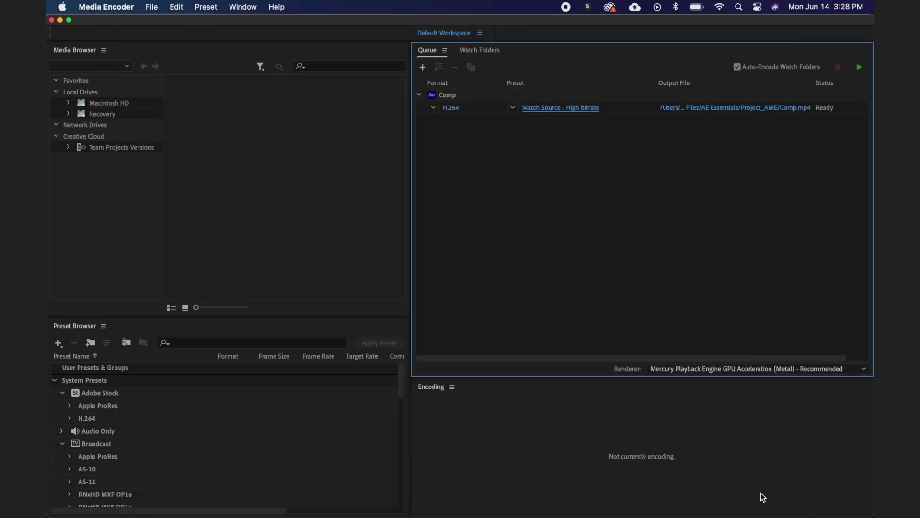
Step: Set the output file to Animation in MP4 format on the Desktop and start encoding the queue
{"action": "left_click", "coordinate": [775, 109]}
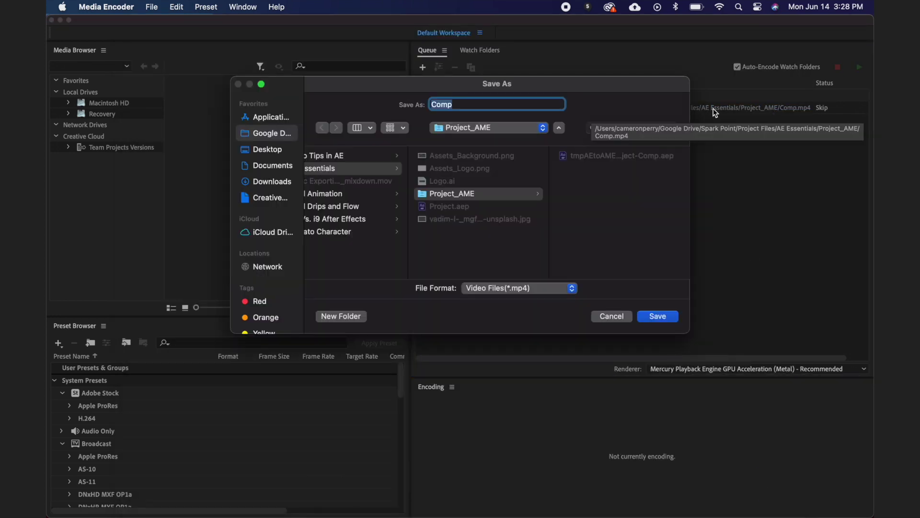
{"action": "left_click", "coordinate": [288, 146]}
{"action": "type", "text": "Animation"}
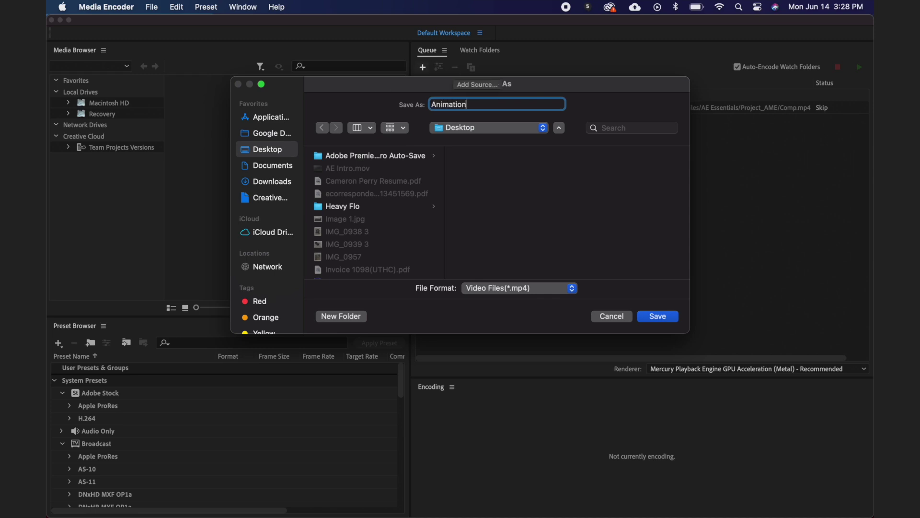
{"action": "left_click", "coordinate": [673, 316]}
{"action": "left_click", "coordinate": [860, 67]}
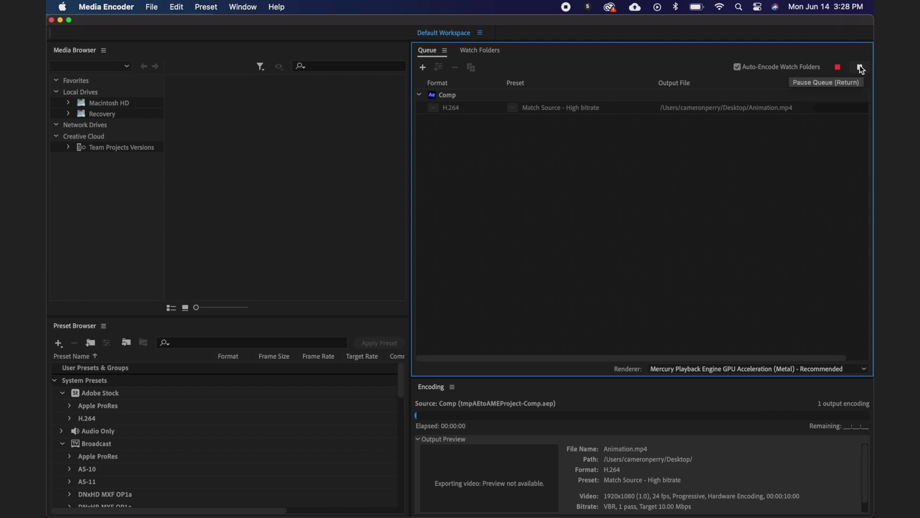